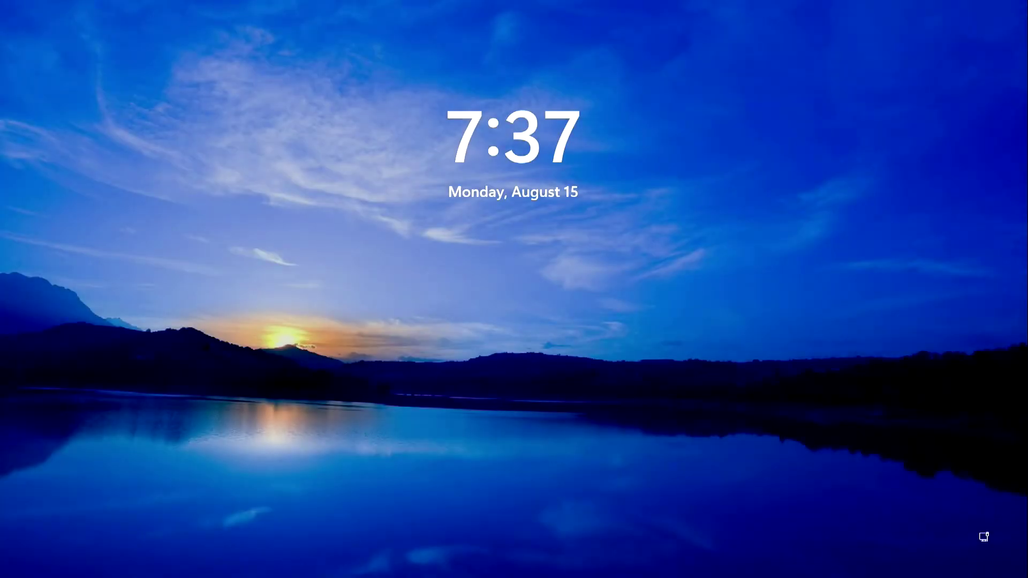
- Dismiss the Windows 11 lock screen to reach sign-in and the desktop
{"action": "key", "text": "space"}
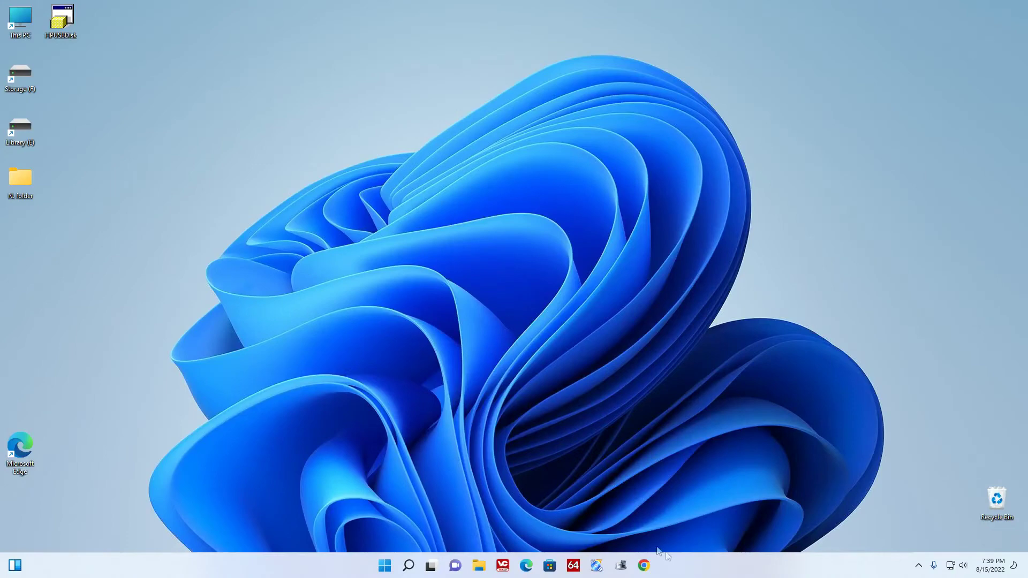
- Open the Microsoft account's online Manage page from Settings > Accounts > Email & accounts
{"action": "left_click", "coordinate": [385, 565]}
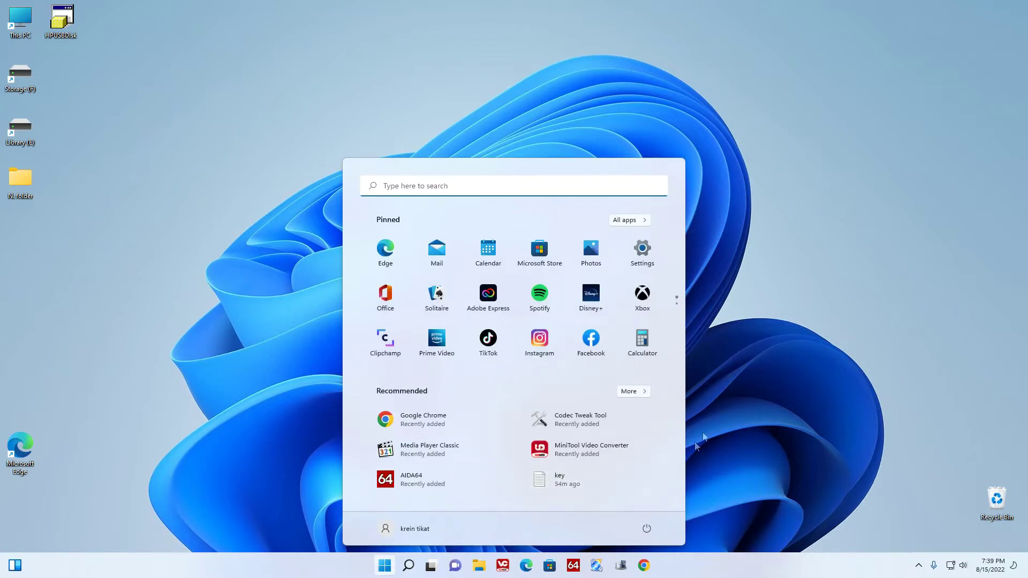
{"action": "left_click", "coordinate": [640, 257]}
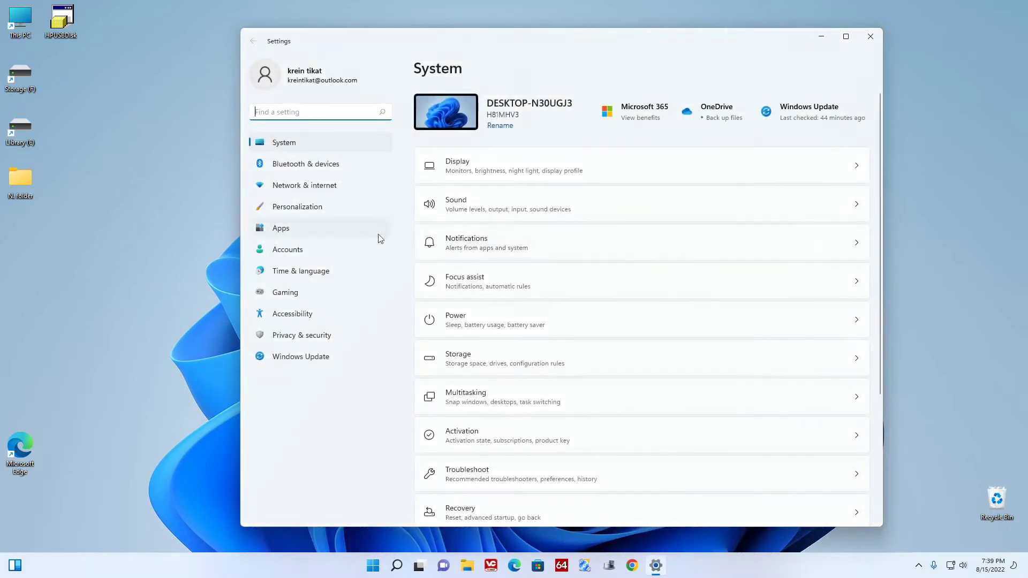
{"action": "left_click", "coordinate": [377, 250]}
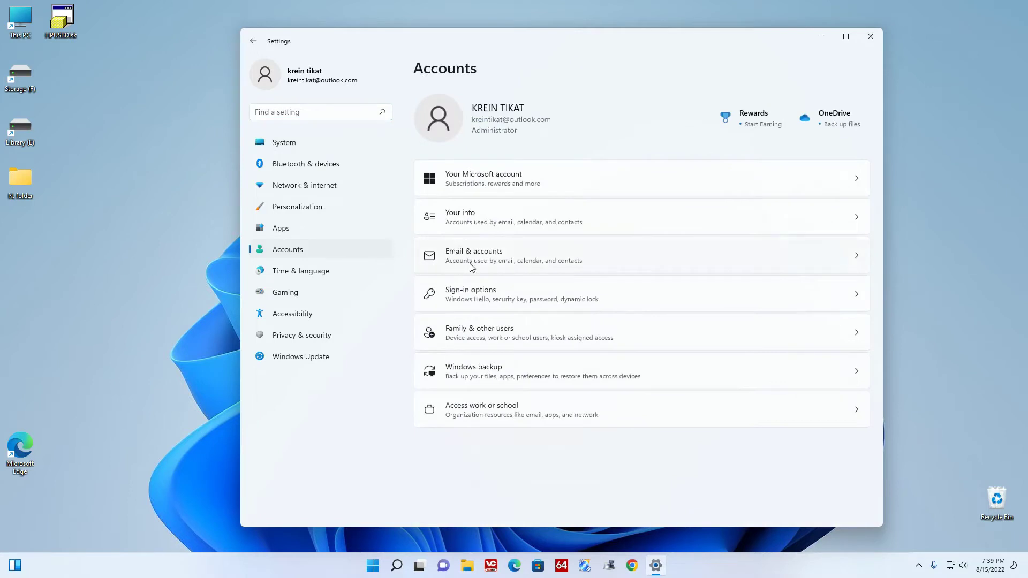
{"action": "left_click", "coordinate": [758, 260]}
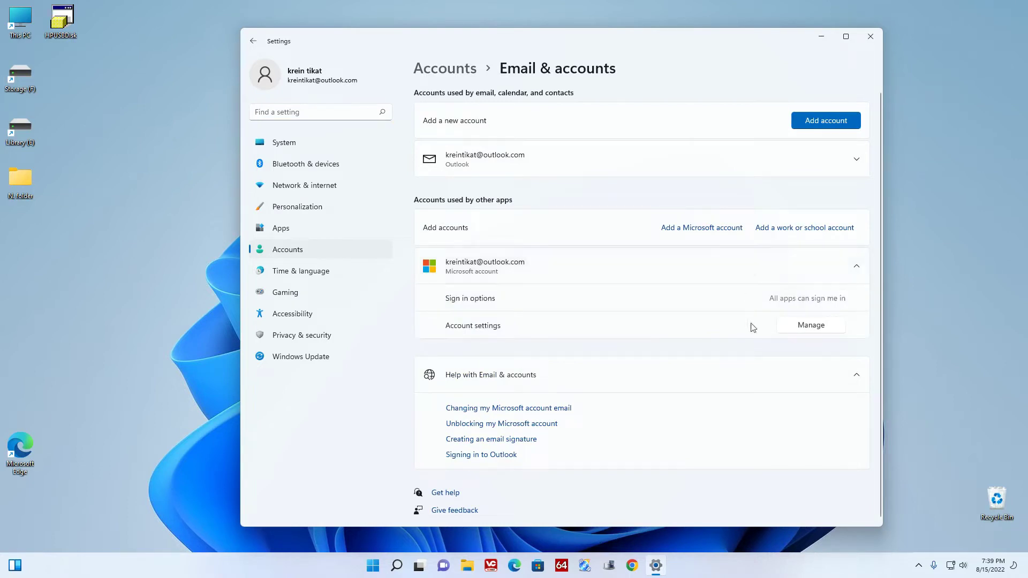
{"action": "left_click", "coordinate": [789, 332]}
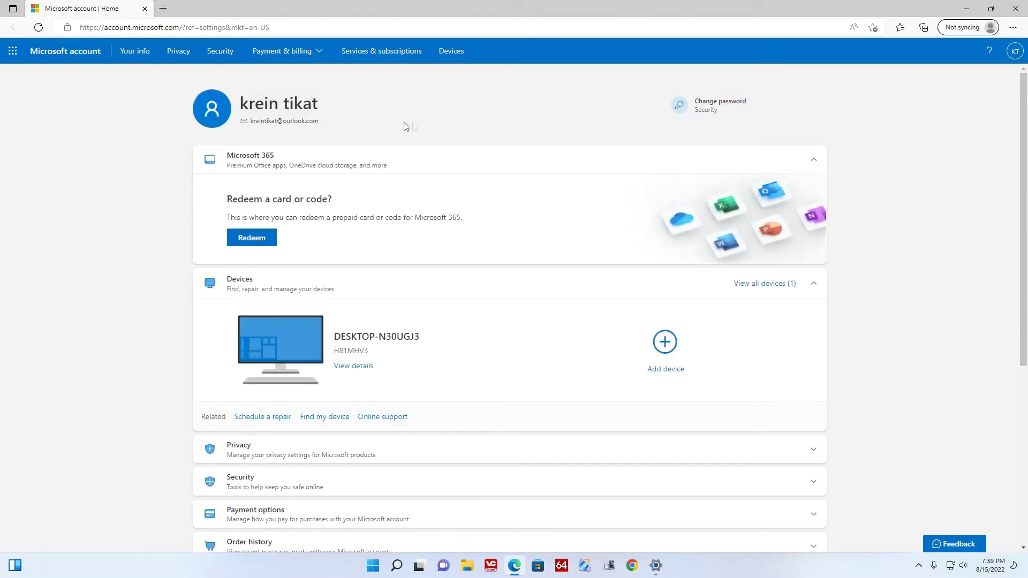
- Open the Your info profile page from the account name on the home page
{"action": "left_click", "coordinate": [314, 111]}
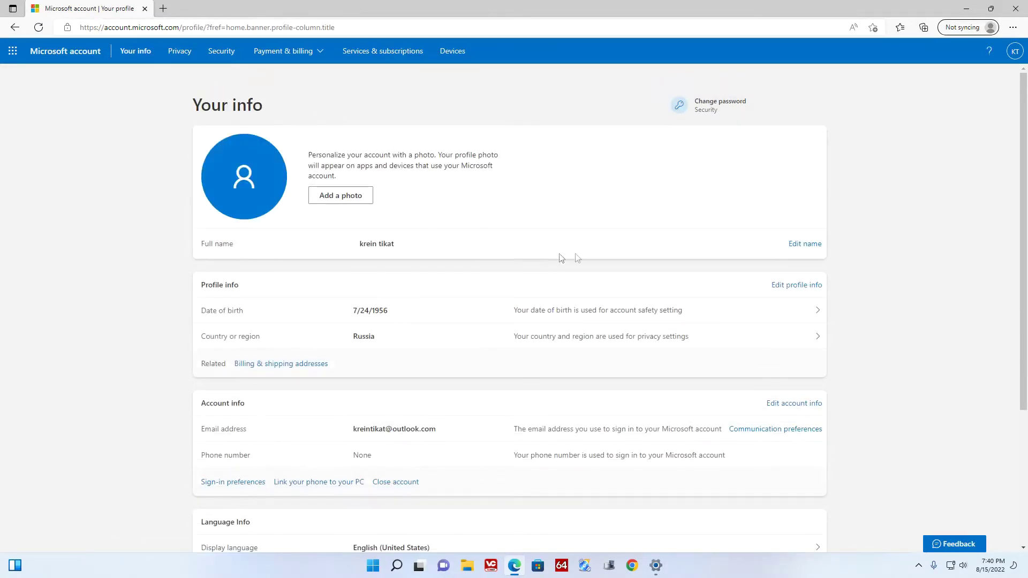
{"action": "left_click", "coordinate": [809, 247]}
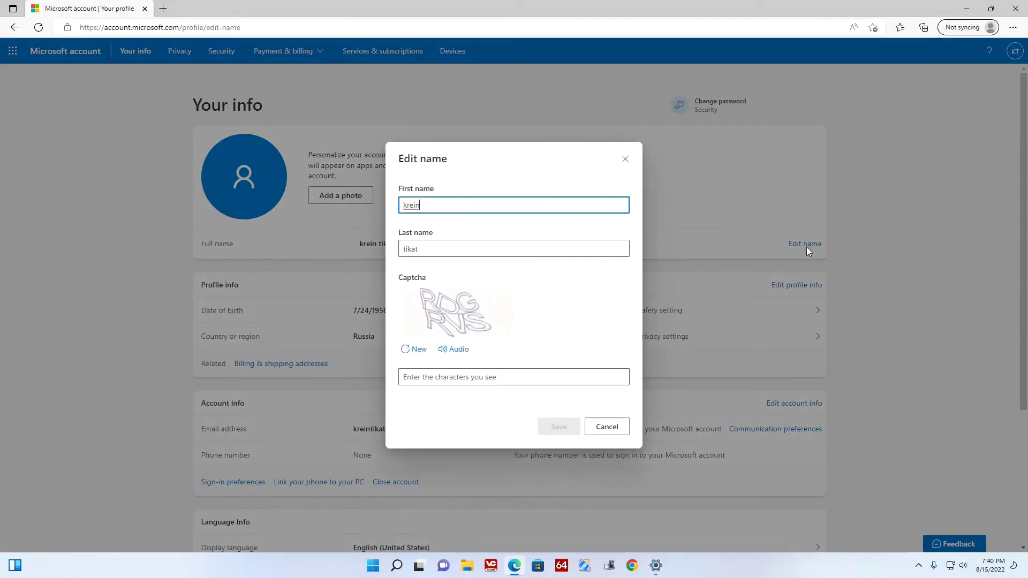
{"action": "key", "text": "BackSpace"}
{"action": "key", "text": "BackSpace"}
{"action": "key", "text": "BackSpace"}
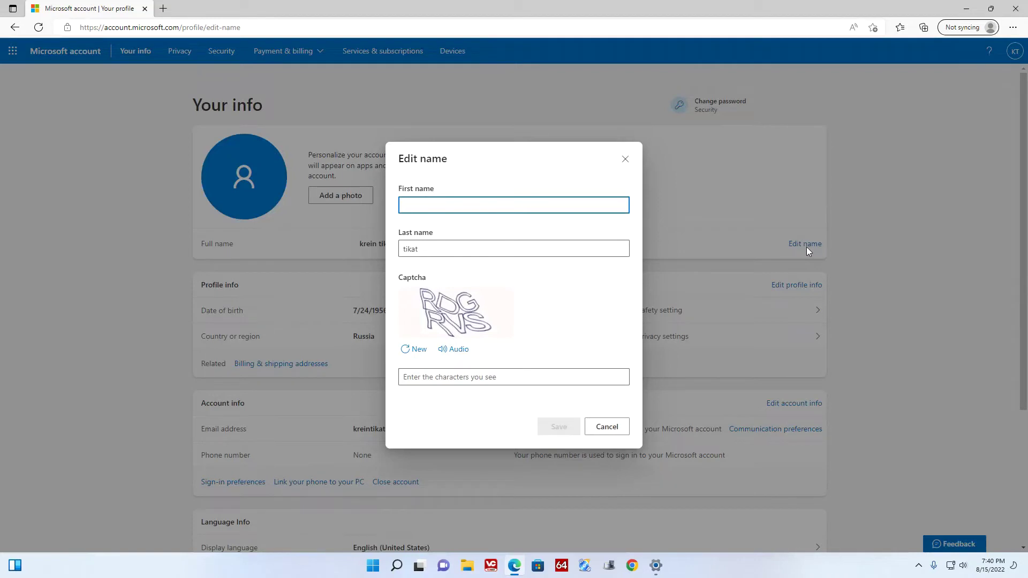
{"action": "type", "text": "ip"}
{"action": "left_click", "coordinate": [608, 249]}
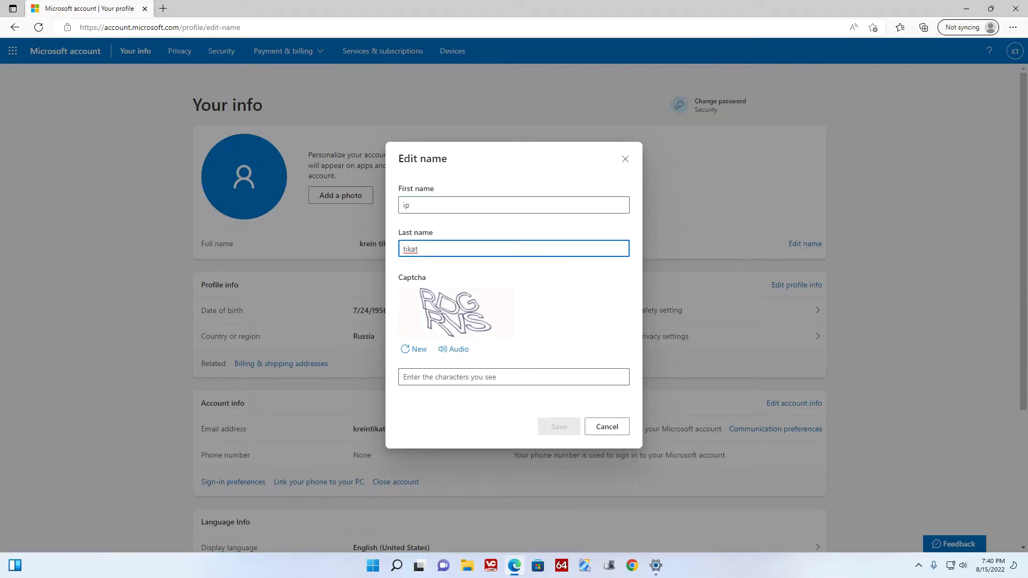
{"action": "key", "text": "BackSpace"}
{"action": "key", "text": "BackSpace"}
{"action": "key", "text": "BackSpace"}
{"action": "key", "text": "BackSpace"}
{"action": "key", "text": "BackSpace"}
{"action": "type", "text": "M"}
{"action": "type", "text": "alik"}
{"action": "left_click", "coordinate": [508, 377]}
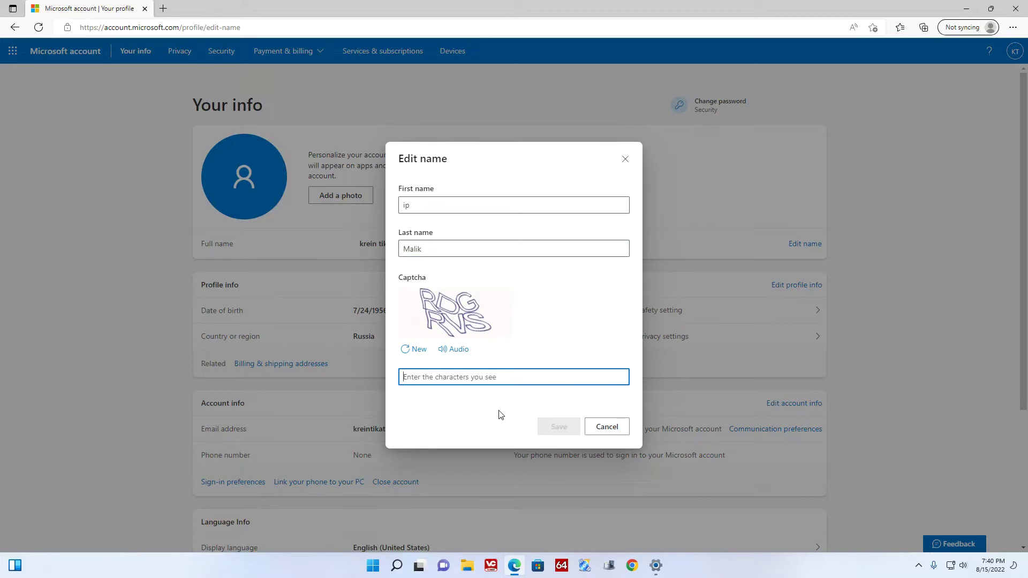
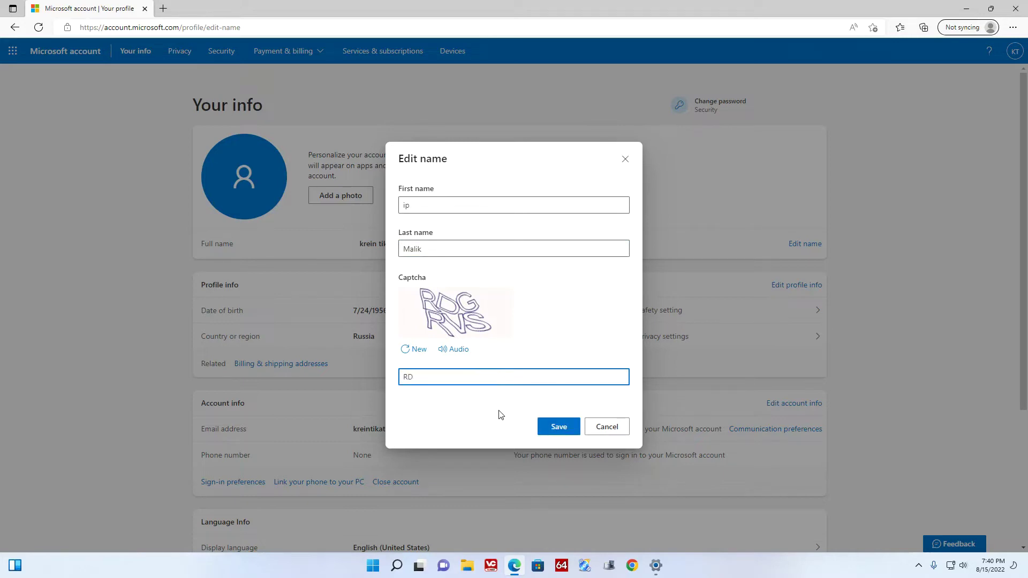
{"action": "left_click", "coordinate": [546, 433]}
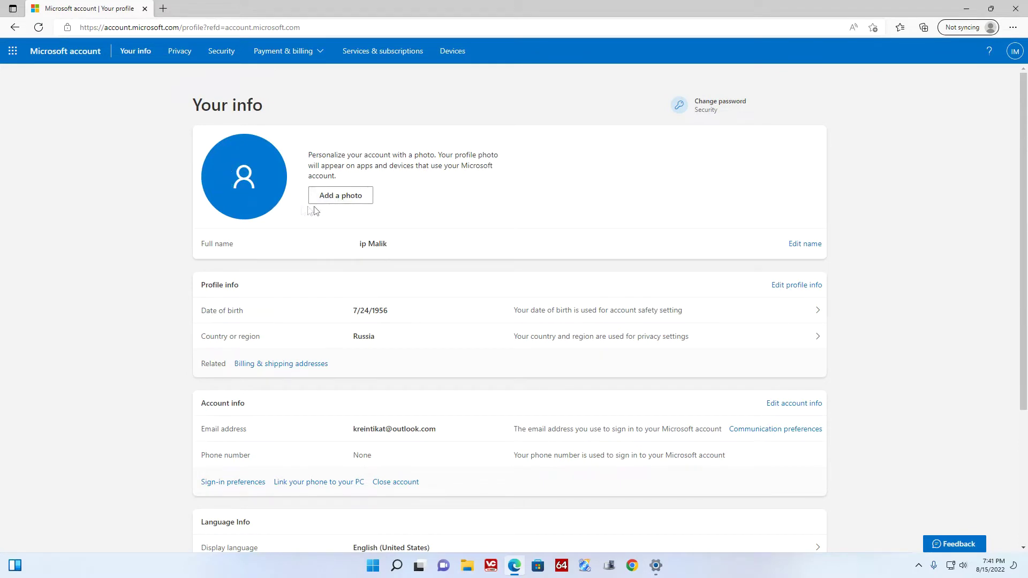
- Close Edge and Settings, then restart from the Start button's power user menu
{"action": "left_click", "coordinate": [1015, 12]}
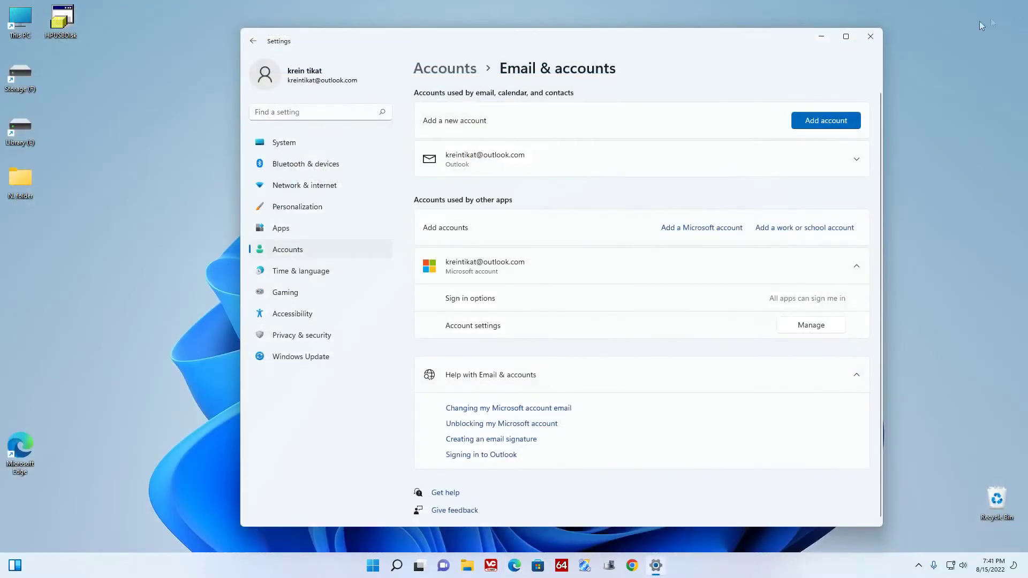
{"action": "left_click", "coordinate": [870, 36]}
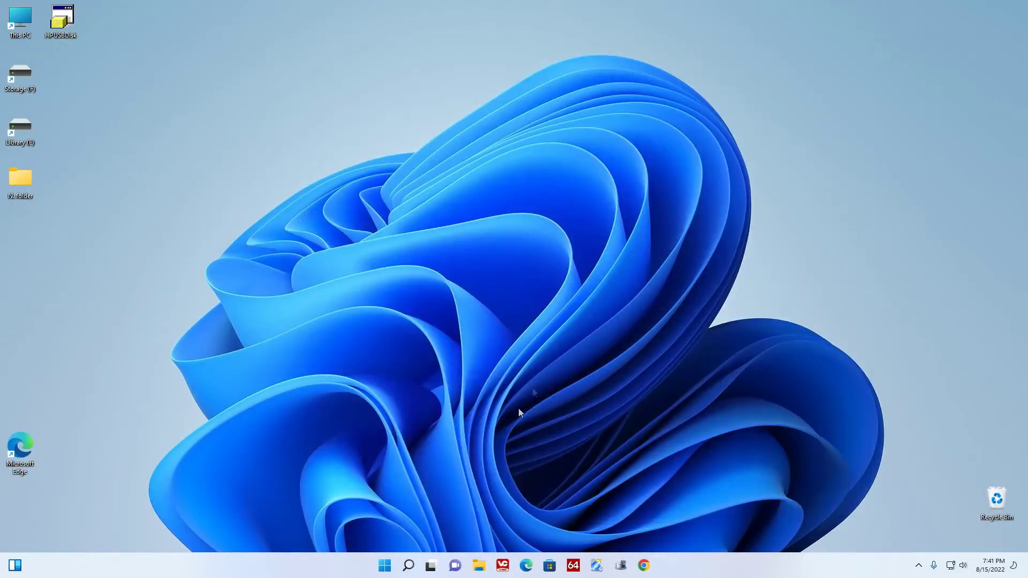
{"action": "right_click", "coordinate": [384, 566]}
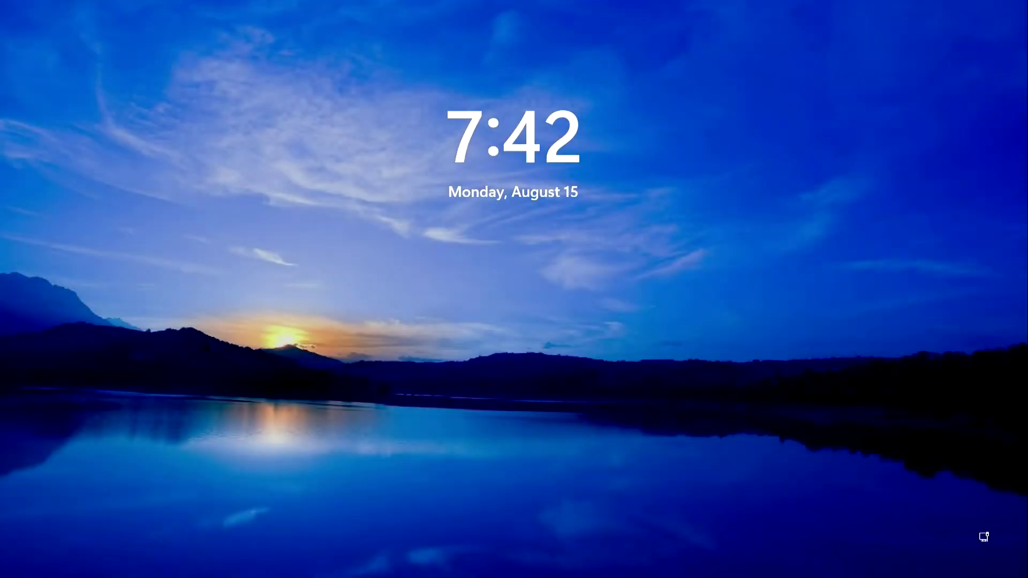
- Restart the PC from the lock screen's power button, confirming Restart anyway
{"action": "key", "text": "space"}
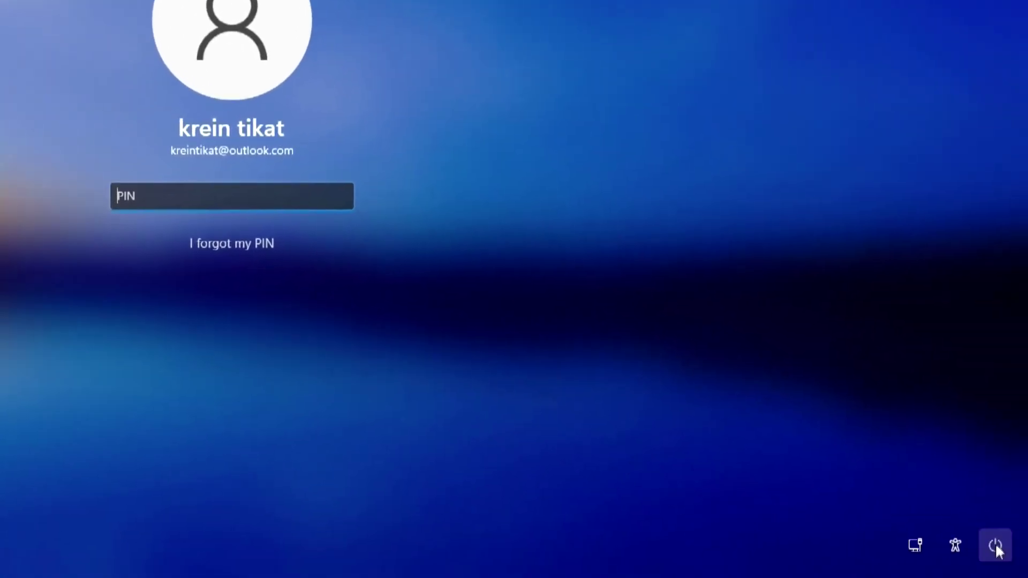
{"action": "left_click", "coordinate": [995, 546]}
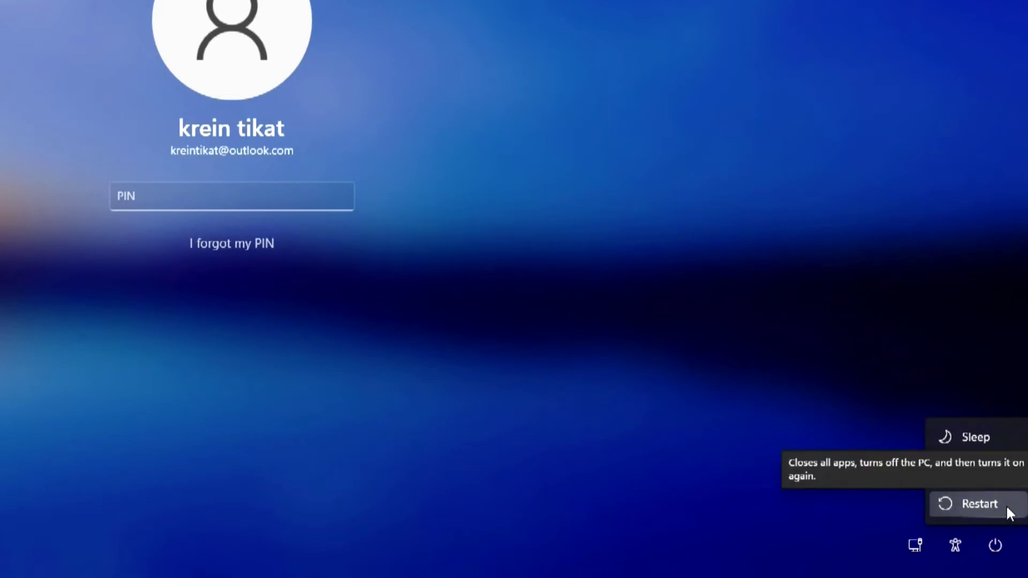
{"action": "left_click", "coordinate": [1010, 513]}
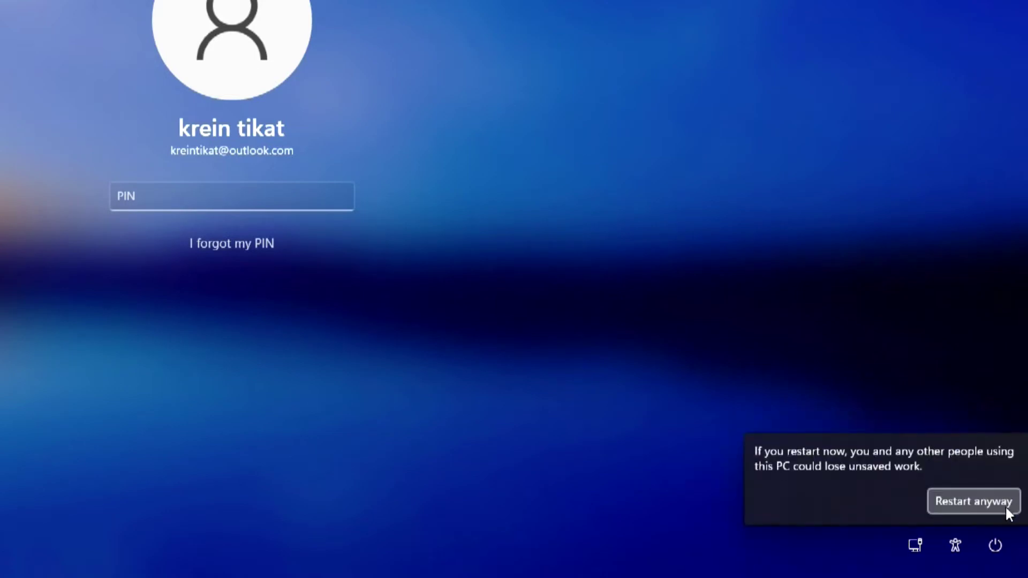
{"action": "left_click", "coordinate": [1009, 511]}
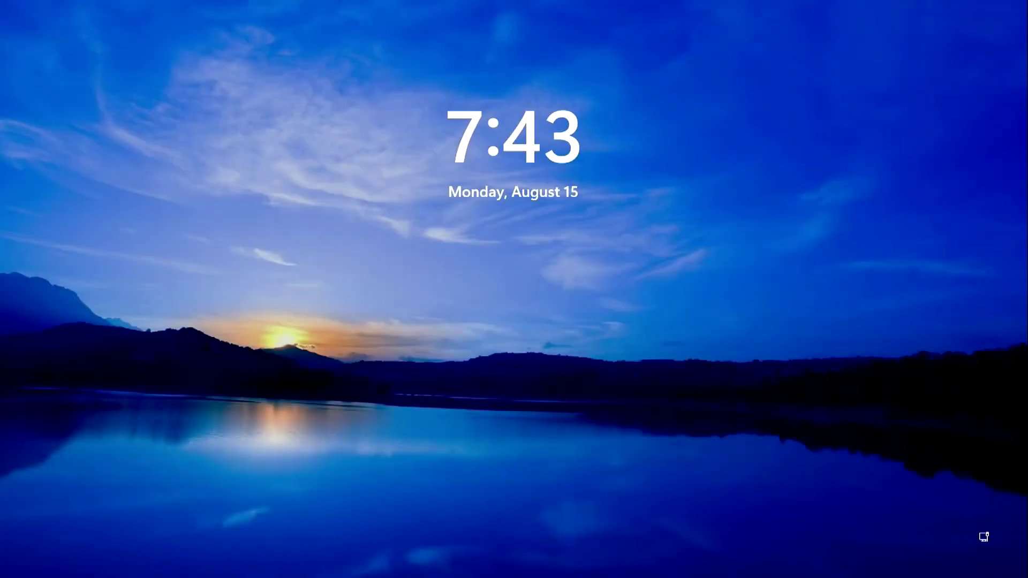
{"action": "key", "text": "Return"}
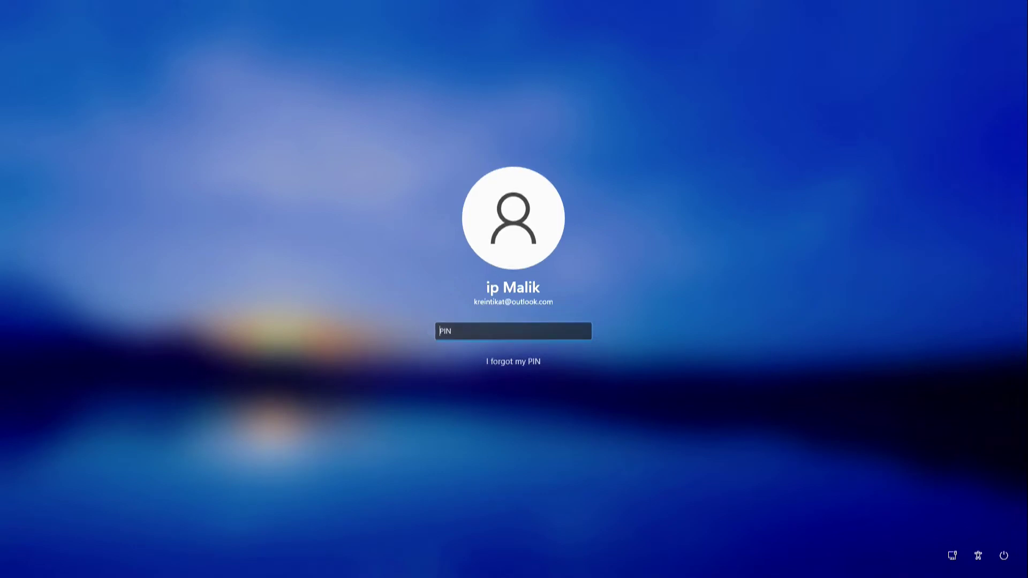
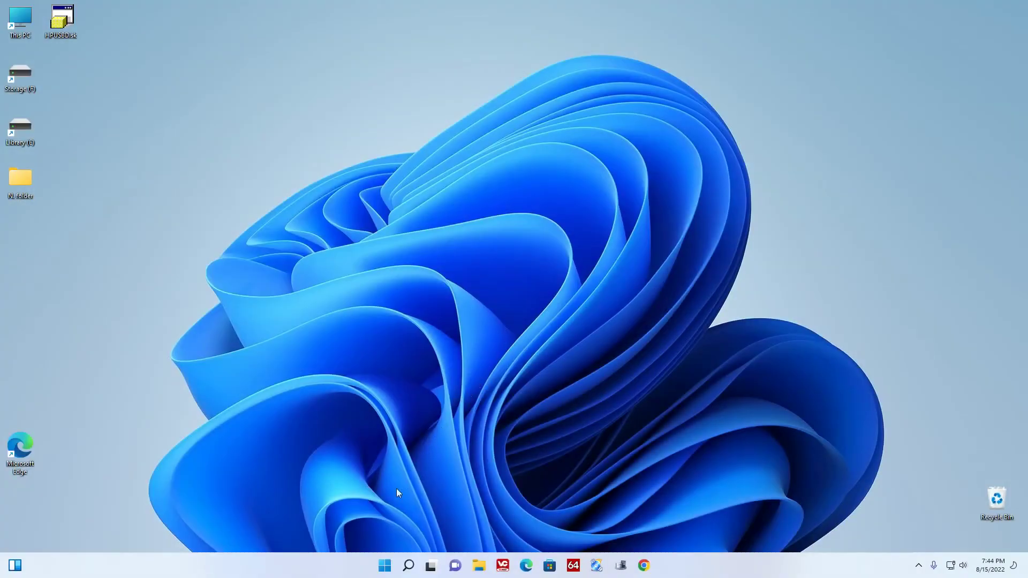
- Go to Settings > Accounts > Sign-in options and scroll to the account details toggle
{"action": "left_click", "coordinate": [385, 565]}
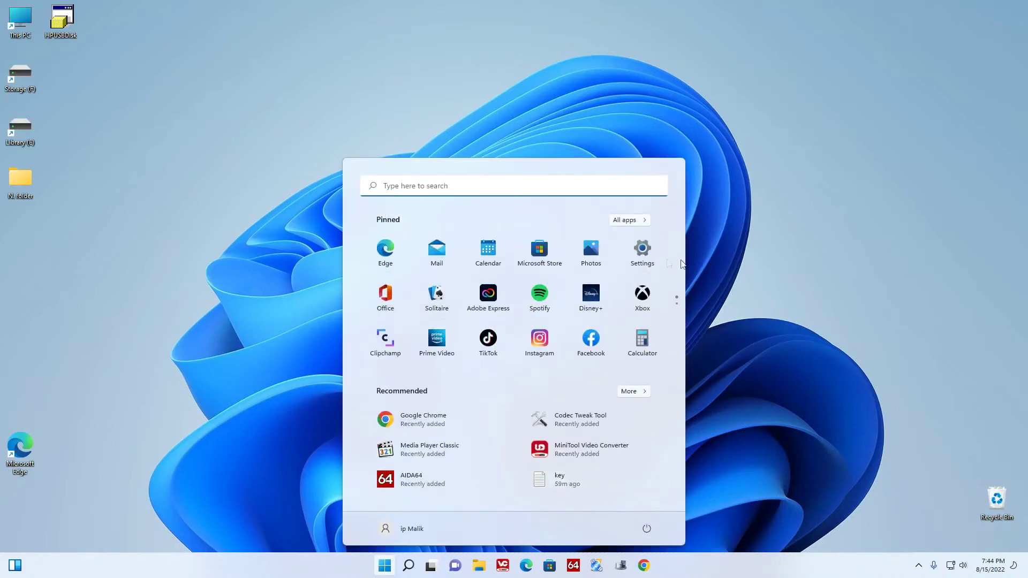
{"action": "left_click", "coordinate": [653, 259]}
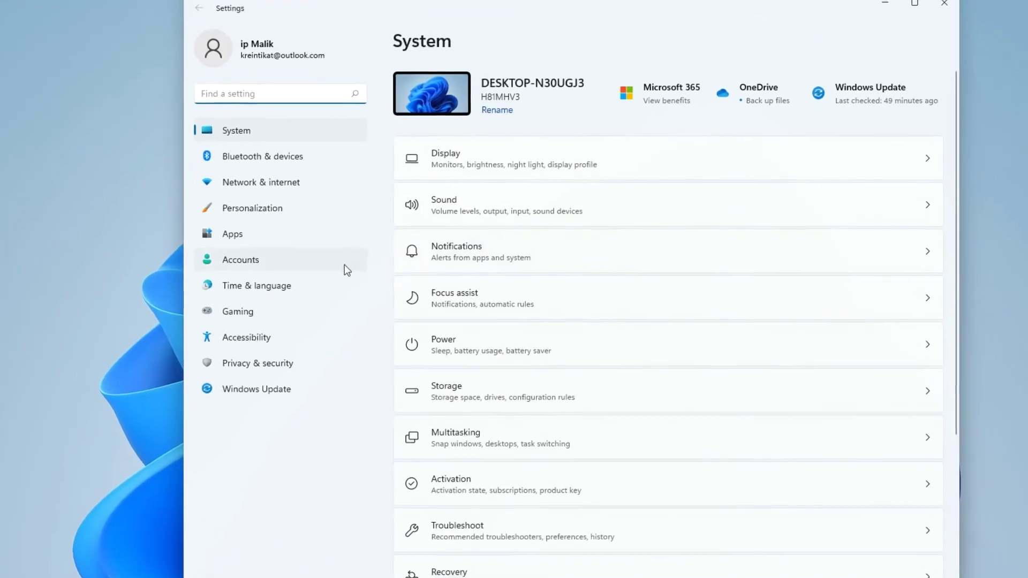
{"action": "left_click", "coordinate": [342, 265]}
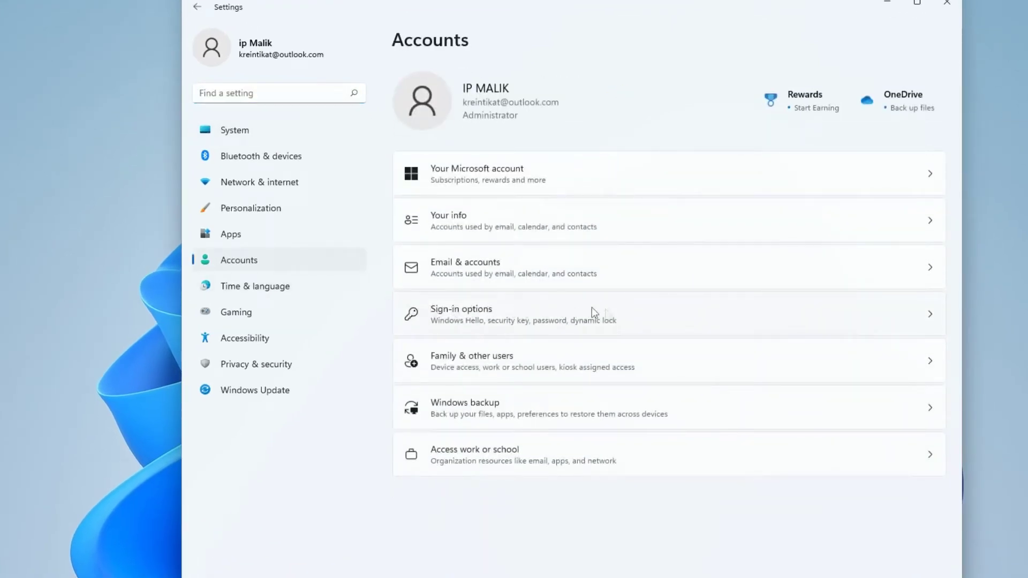
{"action": "left_click", "coordinate": [716, 315]}
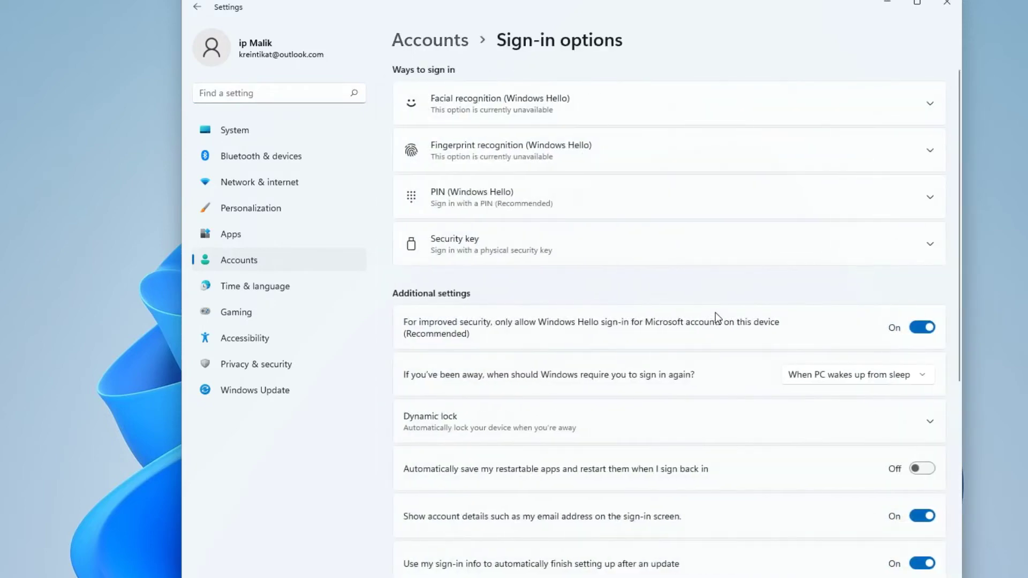
{"action": "scroll", "coordinate": [717, 317], "scroll_direction": "down", "scroll_amount": 3}
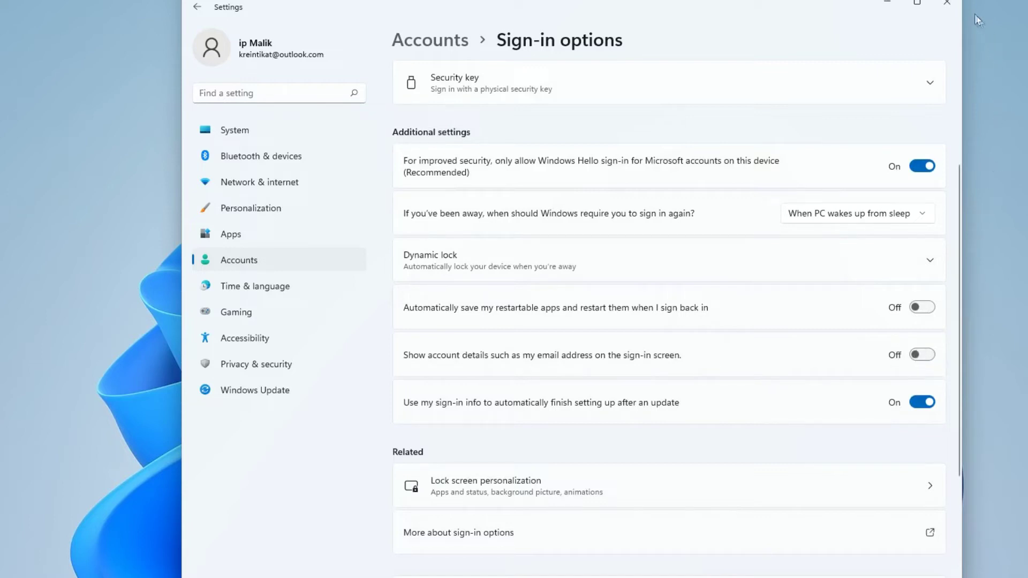
{"action": "left_click", "coordinate": [946, 3]}
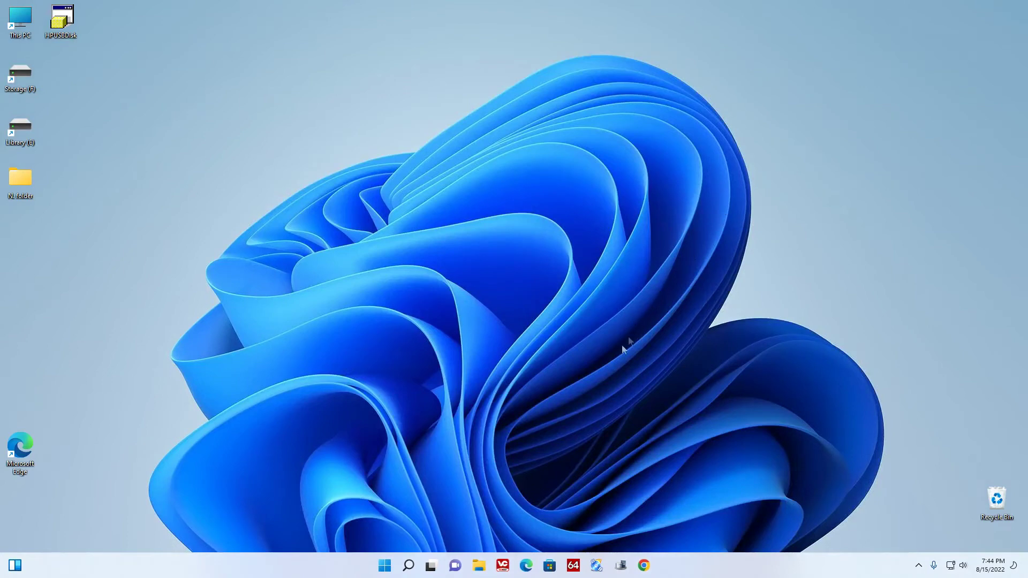
{"action": "right_click", "coordinate": [384, 565]}
{"action": "left_click", "coordinate": [388, 571]}
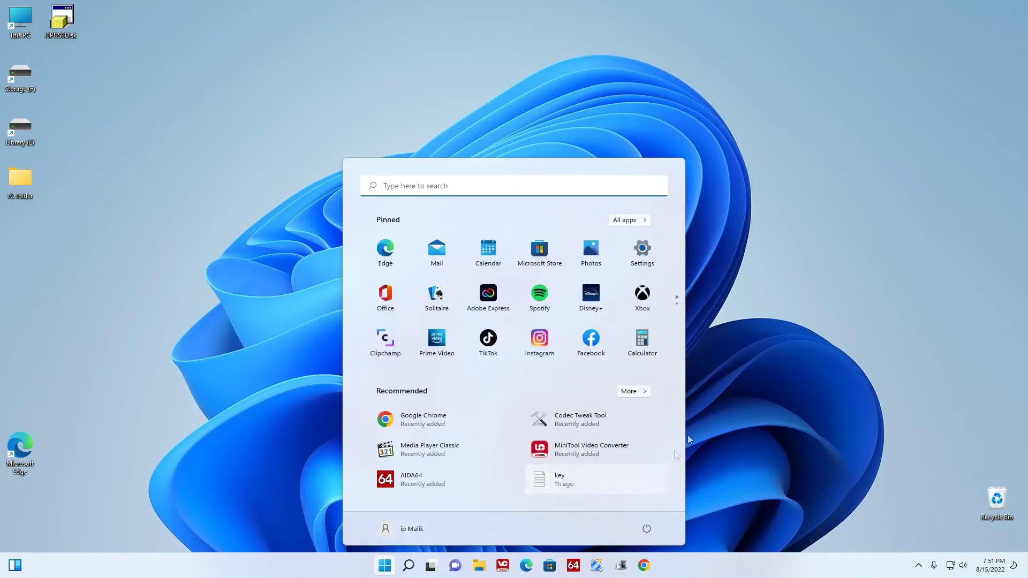
- Open Settings > Accounts > Your info for the signed-in Microsoft account
{"action": "left_click", "coordinate": [645, 256]}
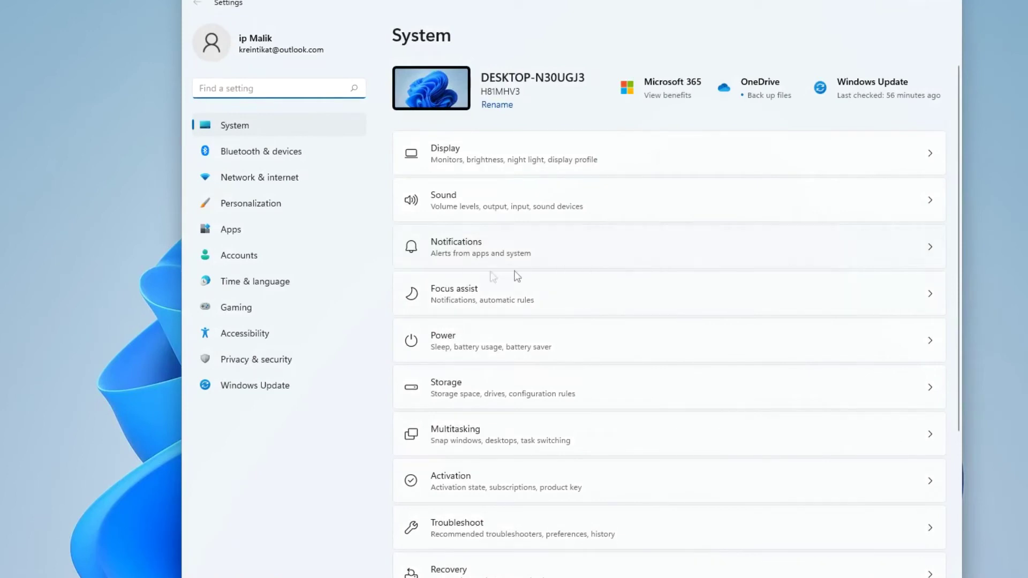
{"action": "left_click", "coordinate": [350, 253]}
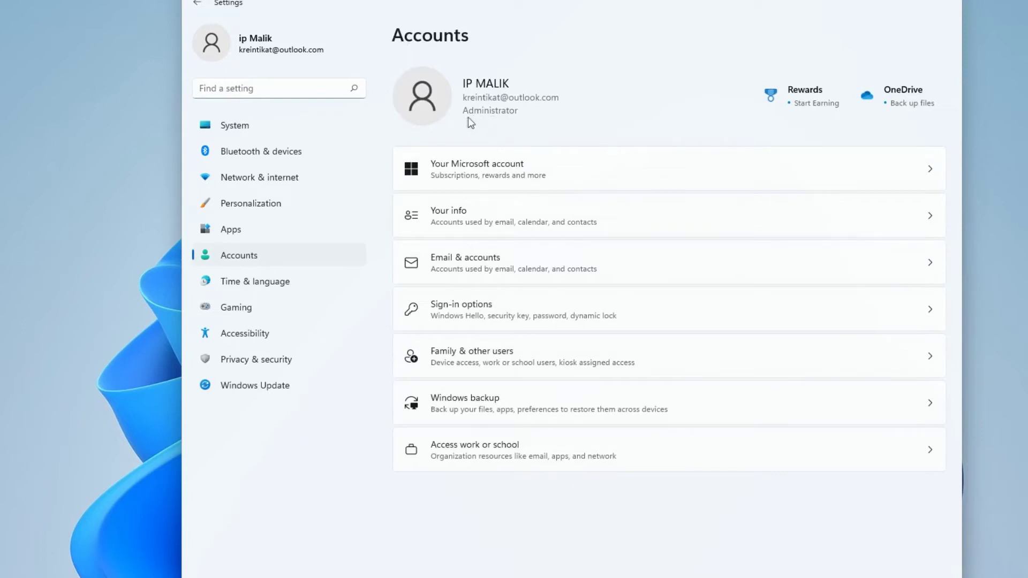
{"action": "left_click", "coordinate": [694, 230]}
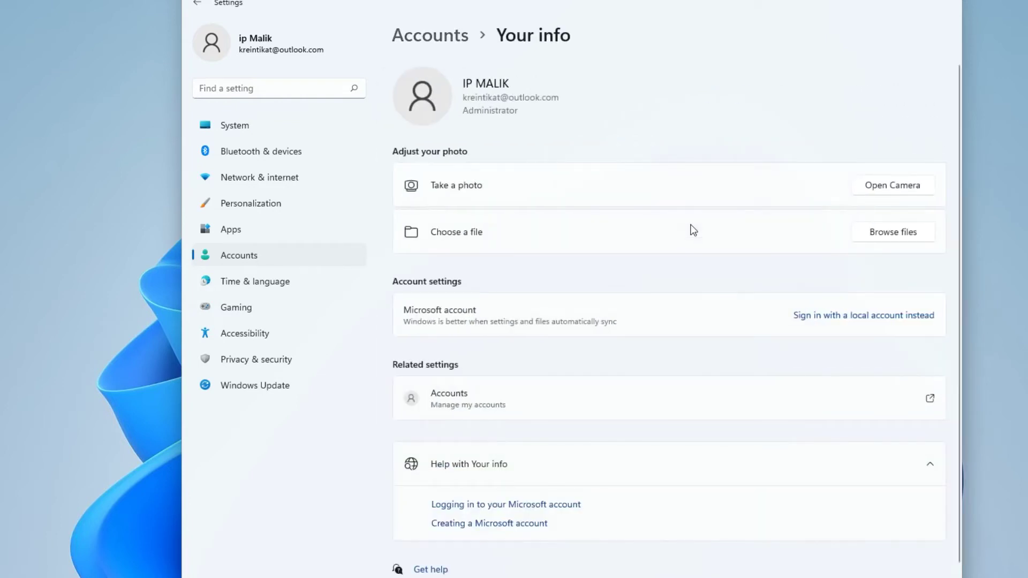
{"action": "left_click", "coordinate": [889, 321]}
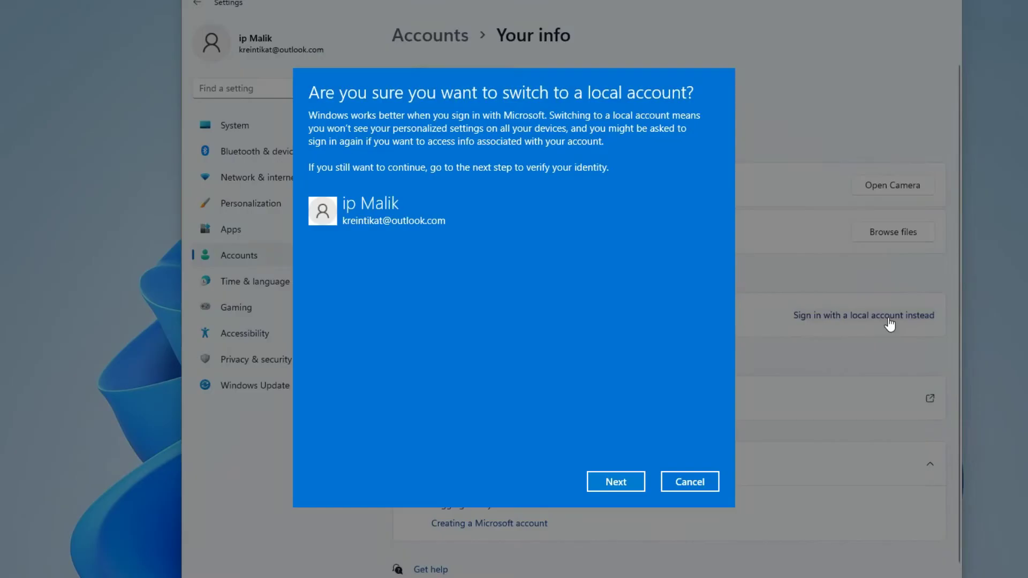
{"action": "left_click", "coordinate": [631, 481]}
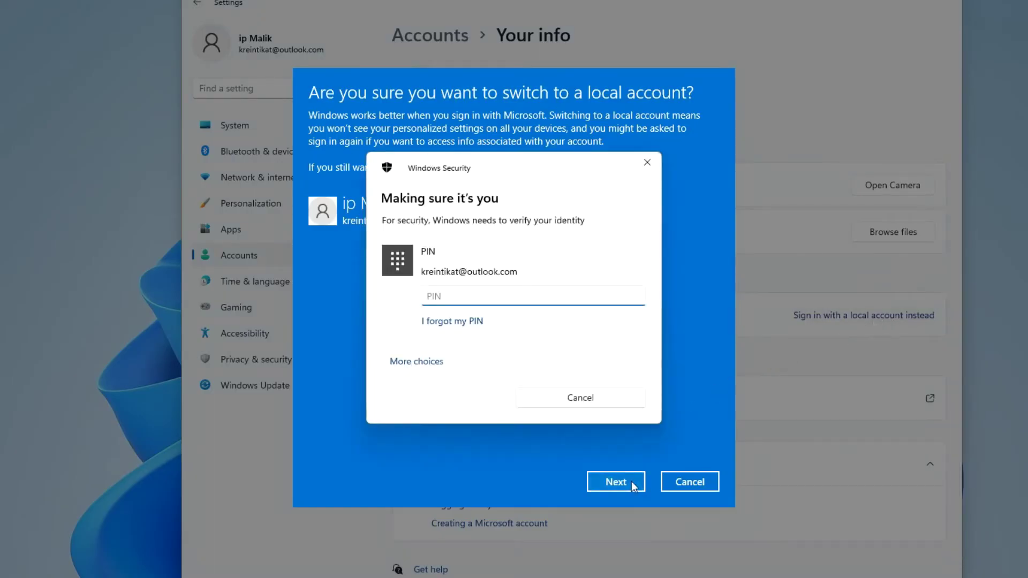
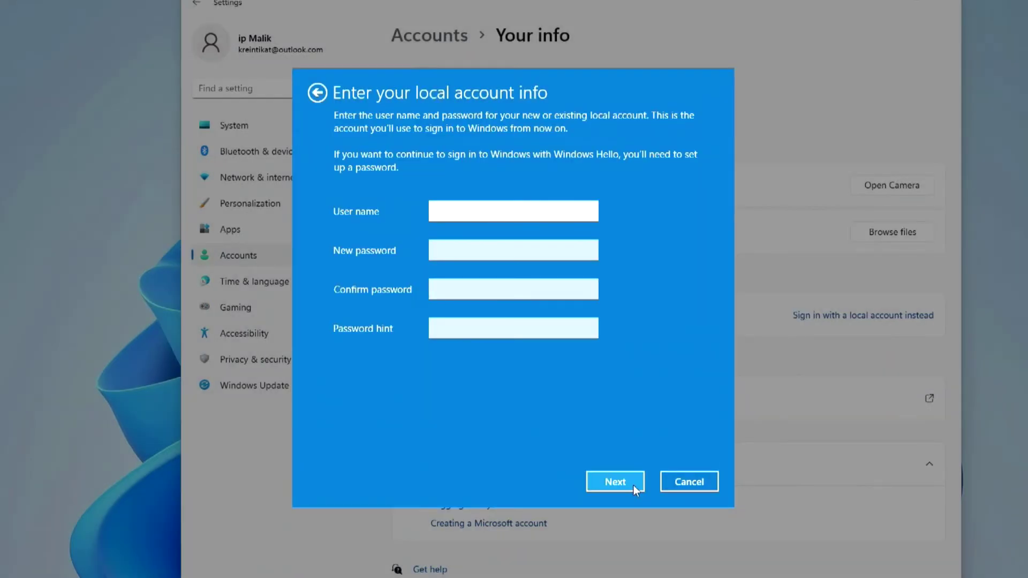
{"action": "left_click", "coordinate": [518, 248]}
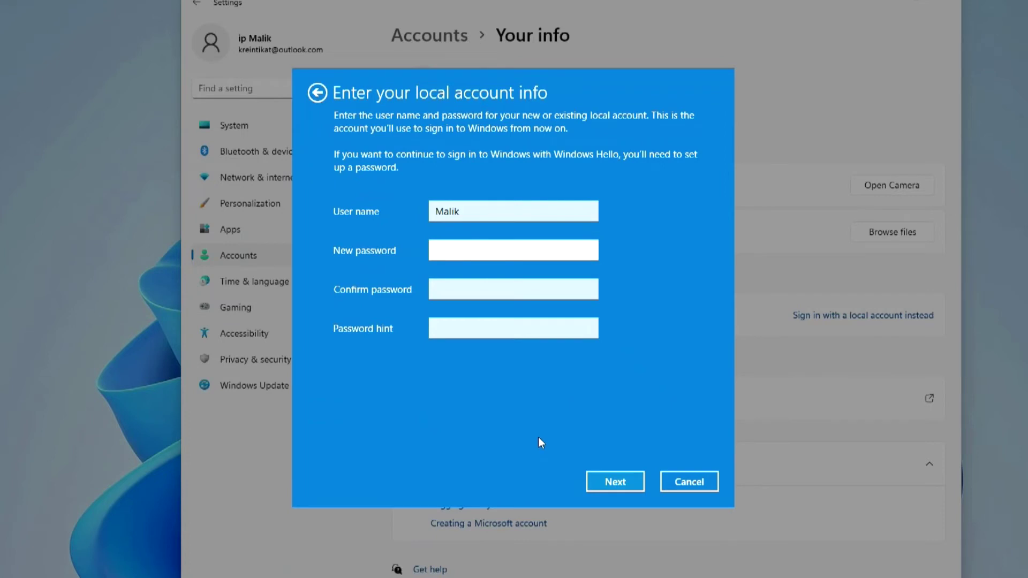
{"action": "left_click", "coordinate": [516, 289]}
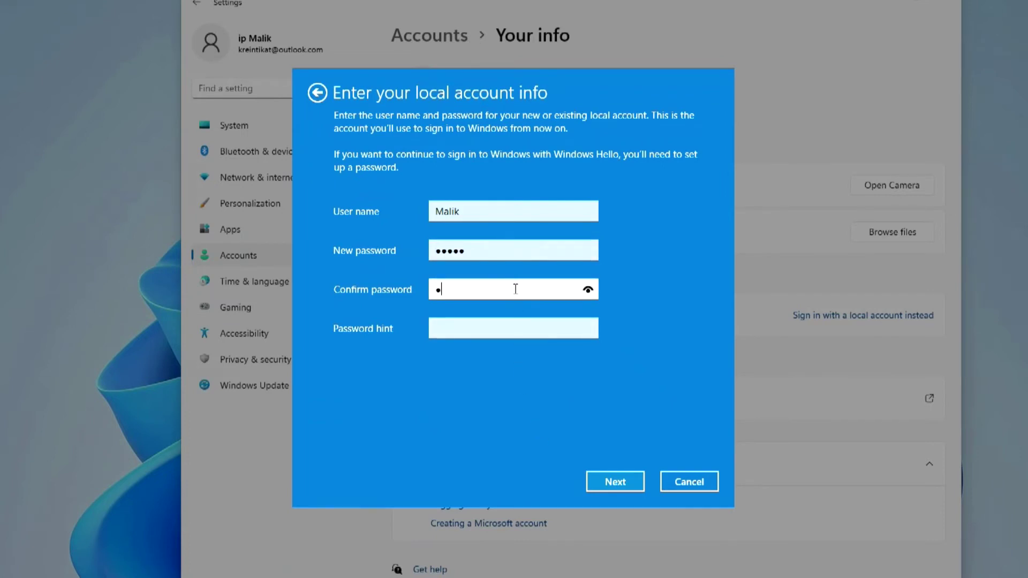
{"action": "left_click", "coordinate": [513, 327]}
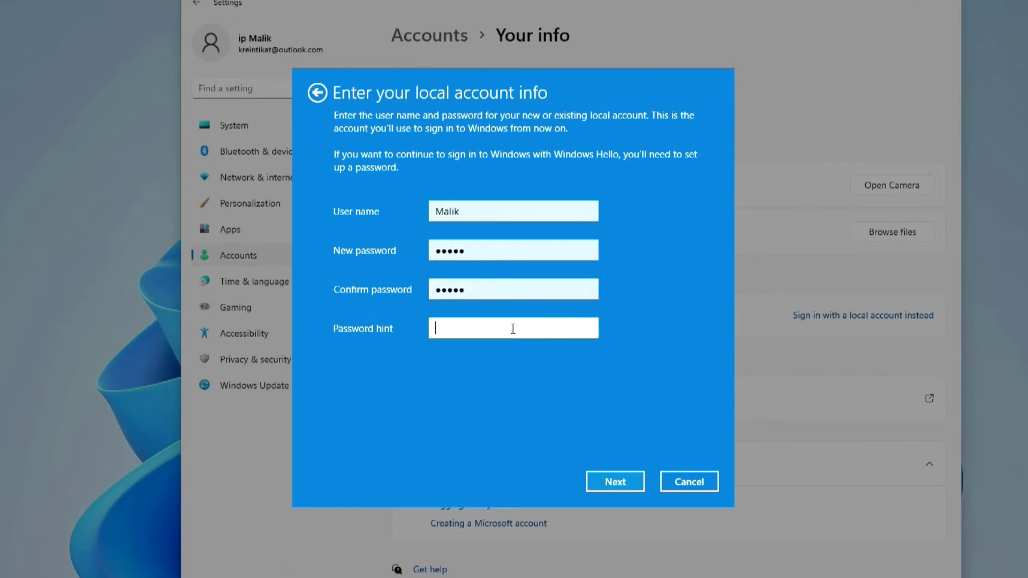
{"action": "left_click", "coordinate": [593, 490]}
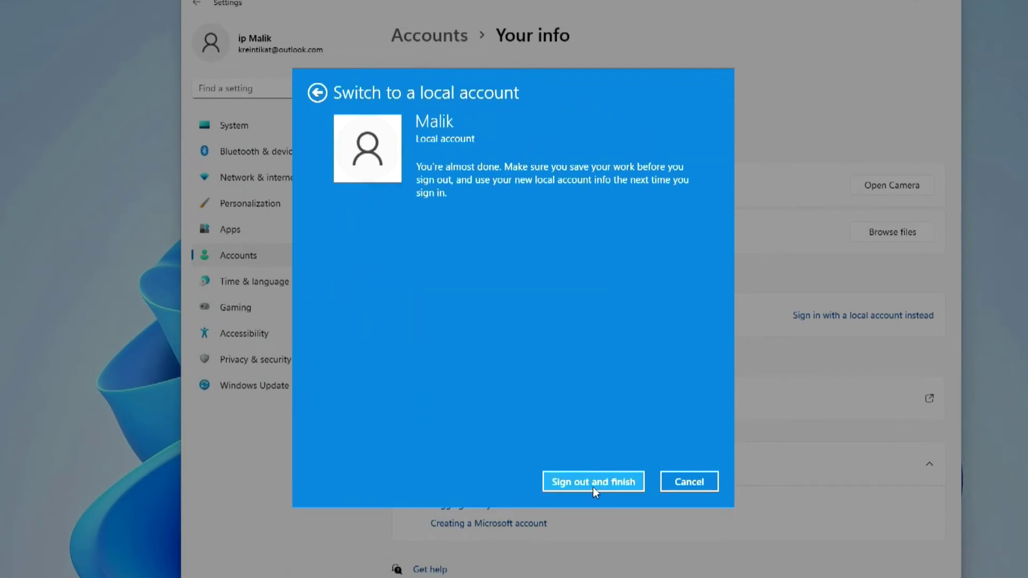
{"action": "left_click", "coordinate": [638, 487]}
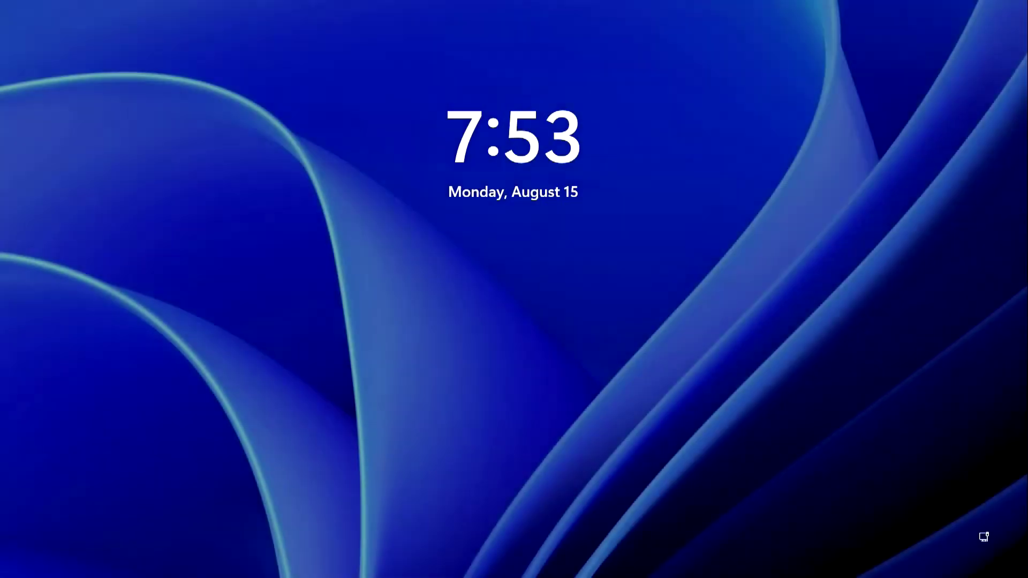
{"action": "key", "text": "Return"}
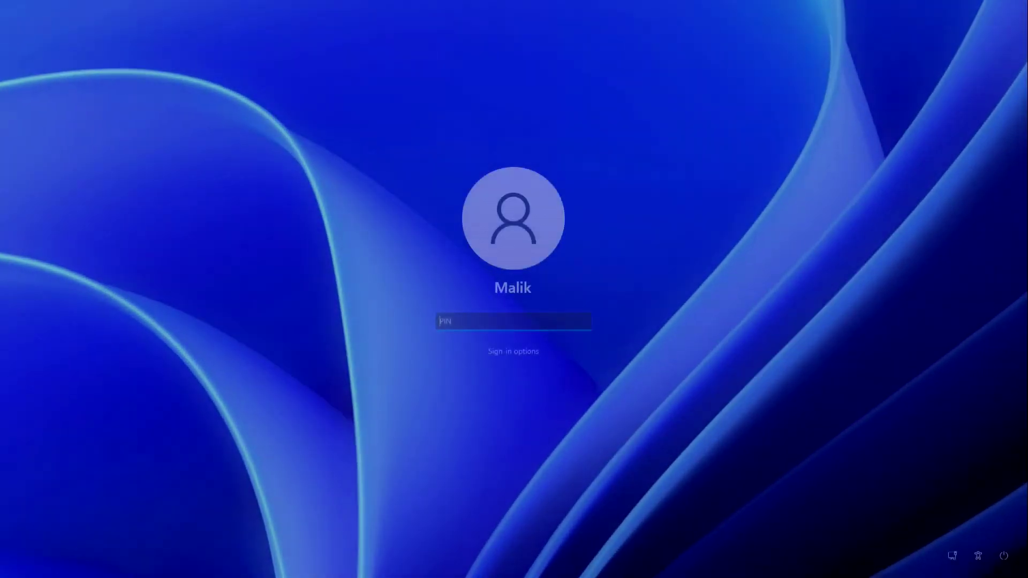
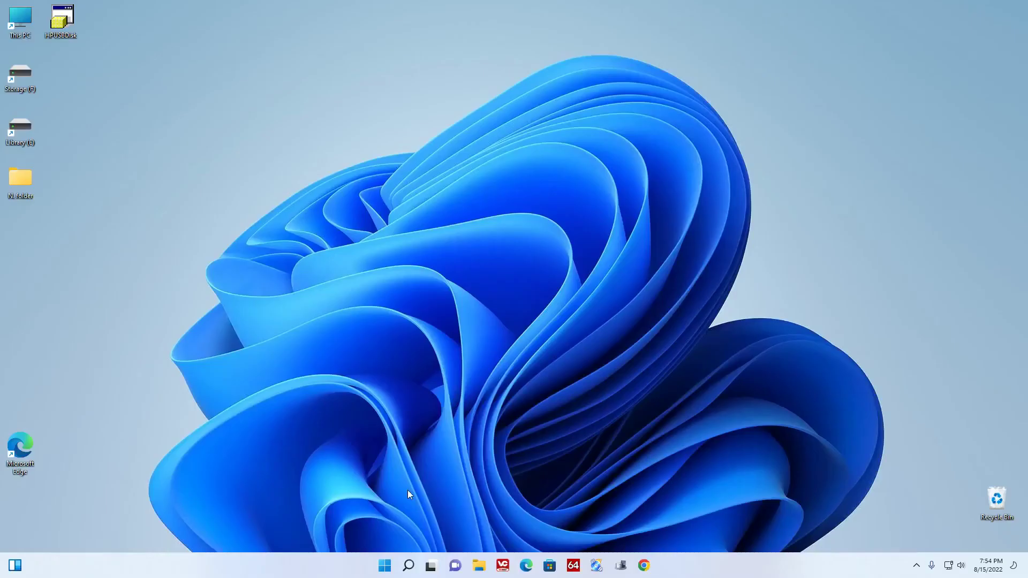
{"action": "left_click", "coordinate": [385, 566]}
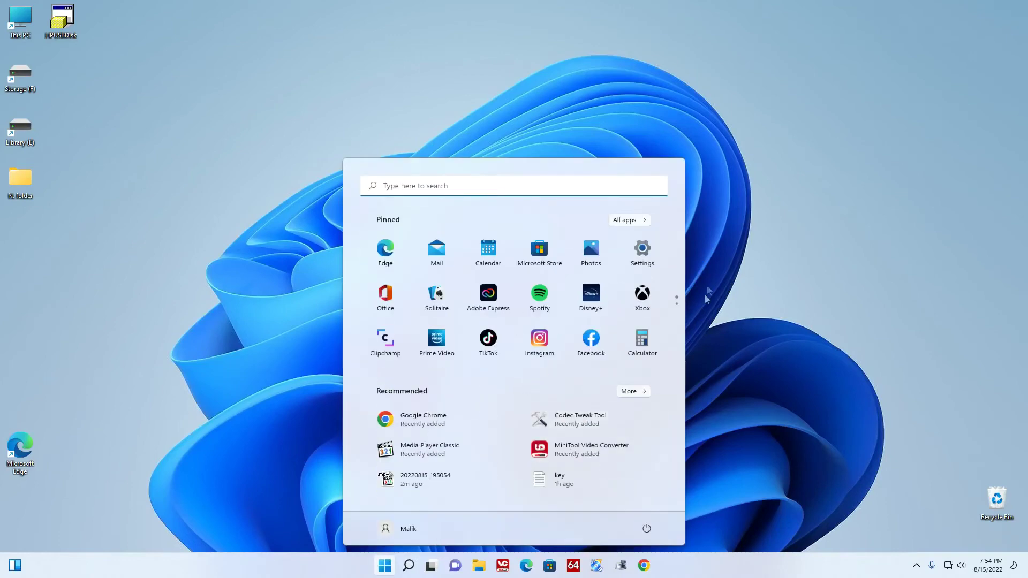
{"action": "left_click", "coordinate": [645, 253]}
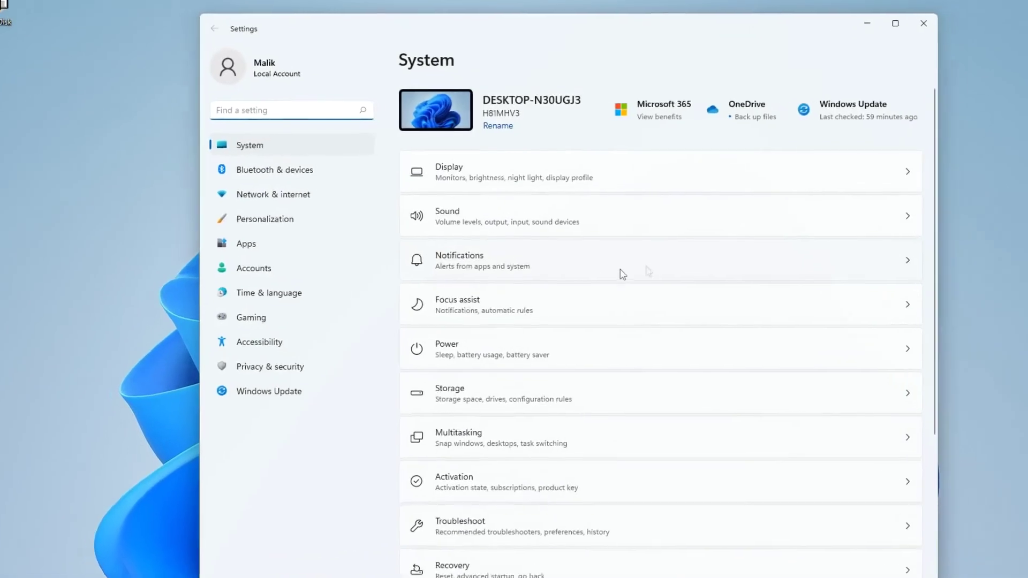
{"action": "left_click", "coordinate": [339, 281]}
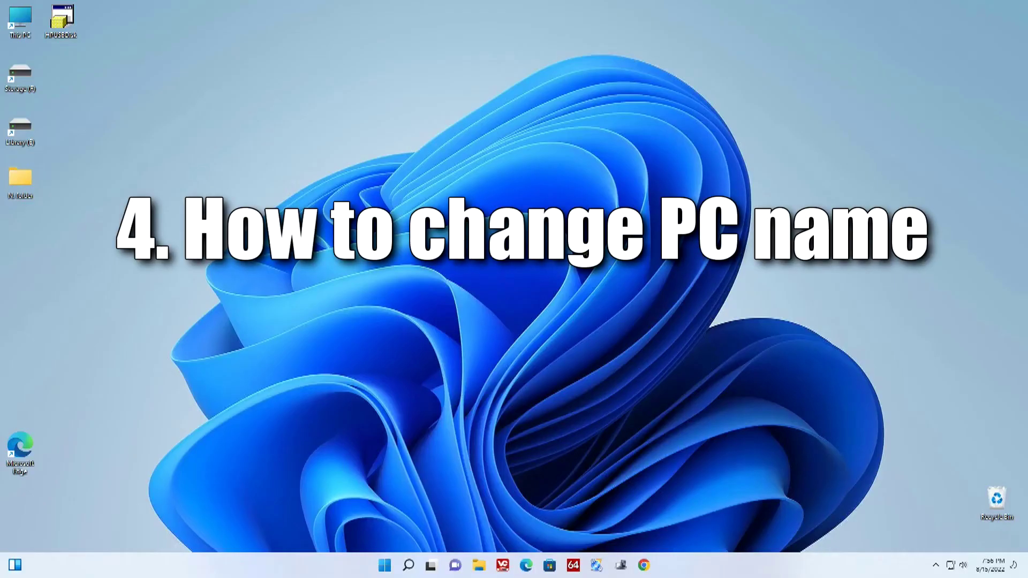
- Reopen Settings from Start to the System page showing PC name DESKTOP-N30UGJ3
{"action": "left_click", "coordinate": [384, 568]}
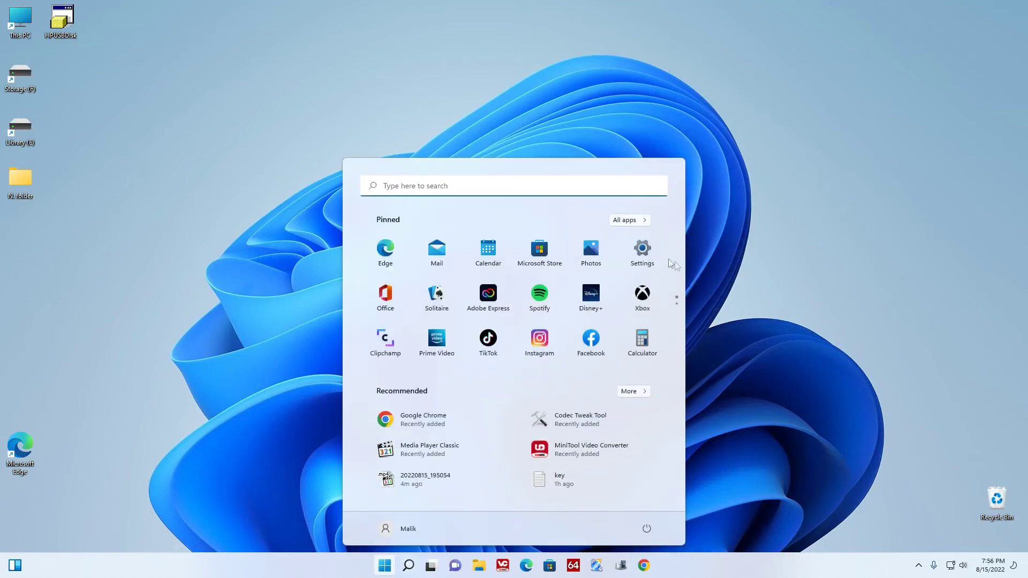
{"action": "left_click", "coordinate": [643, 253]}
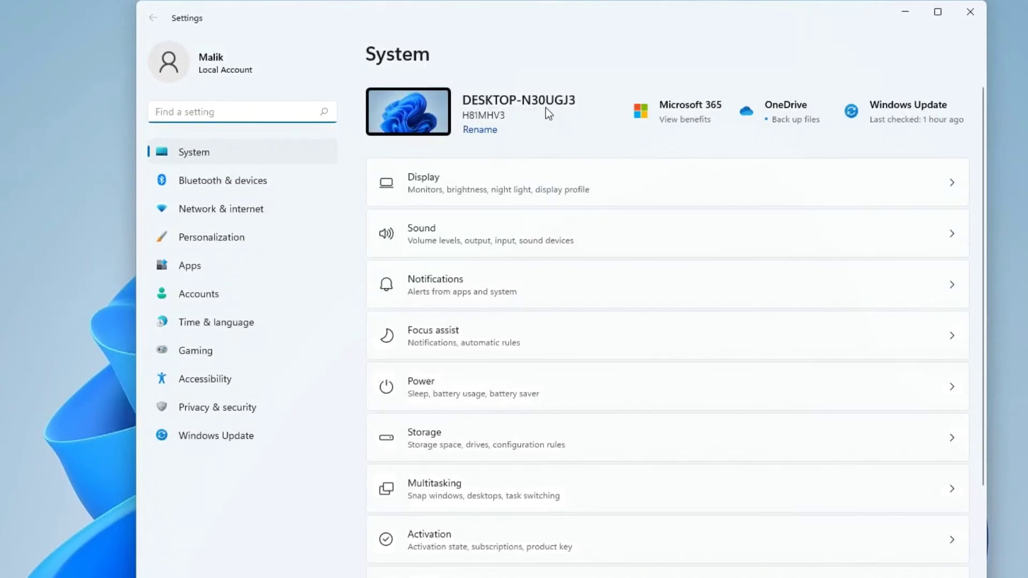
- Rename the PC from DESKTOP-N30UGJ3 to PC-3
{"action": "left_click", "coordinate": [483, 131]}
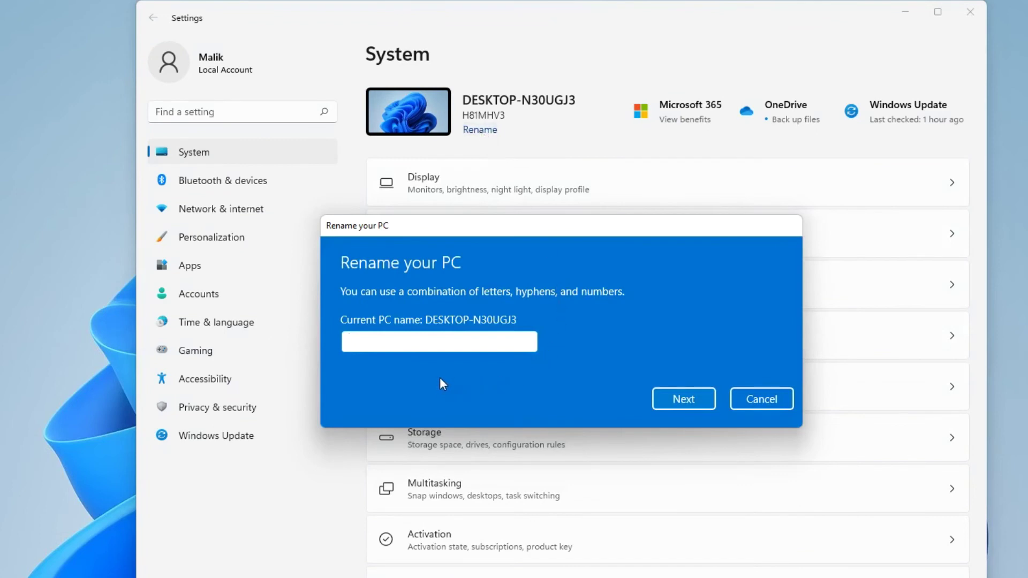
{"action": "type", "text": "PC"}
{"action": "type", "text": "-"}
{"action": "type", "text": "3"}
{"action": "left_click", "coordinate": [660, 403]}
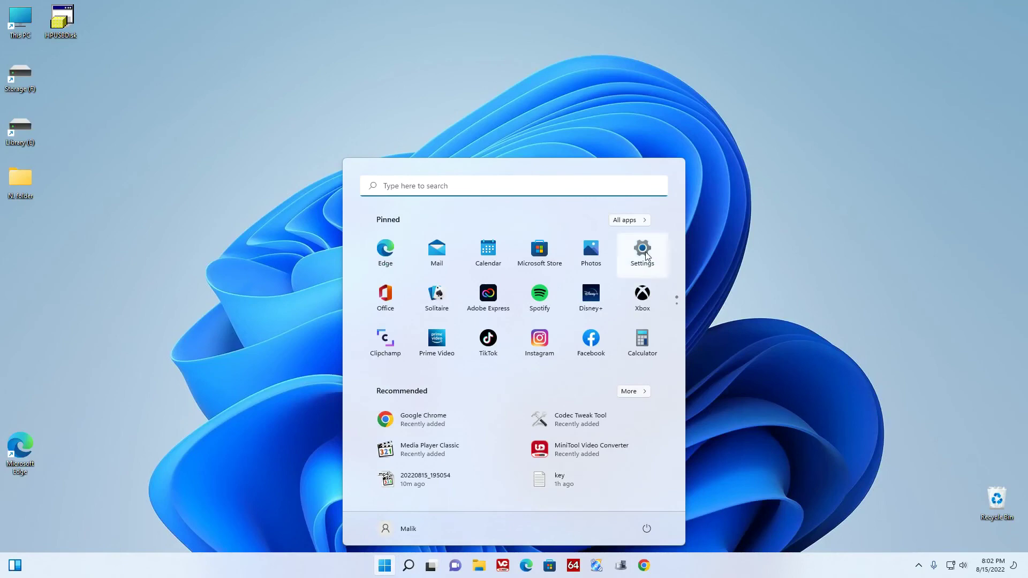
- Launch Settings to confirm the System page now lists the PC name PC-3
{"action": "left_click", "coordinate": [644, 254]}
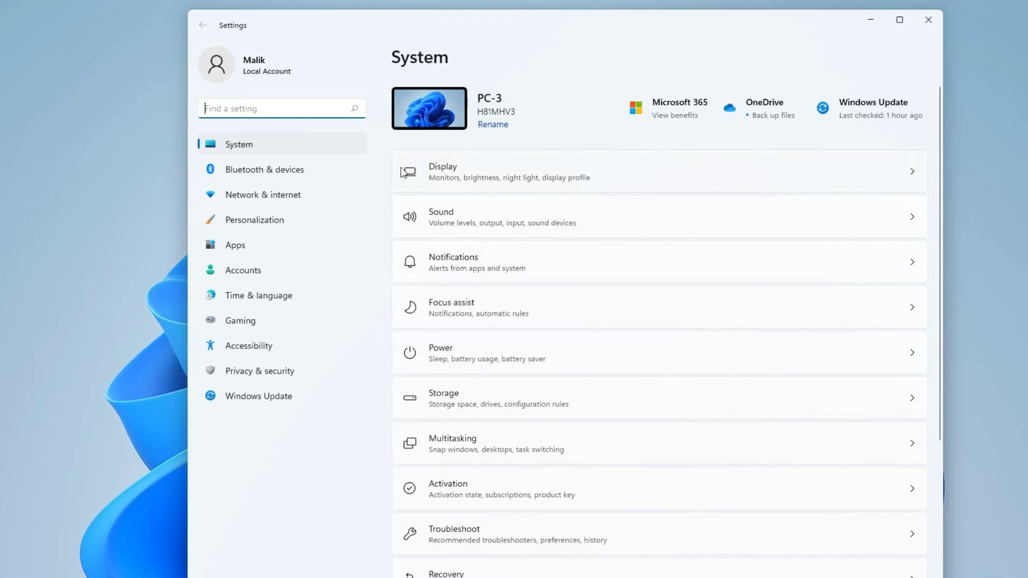
- Check Accounts > Your info shows Malik as local, then open and dismiss the Microsoft sign-in
{"action": "left_click", "coordinate": [363, 276]}
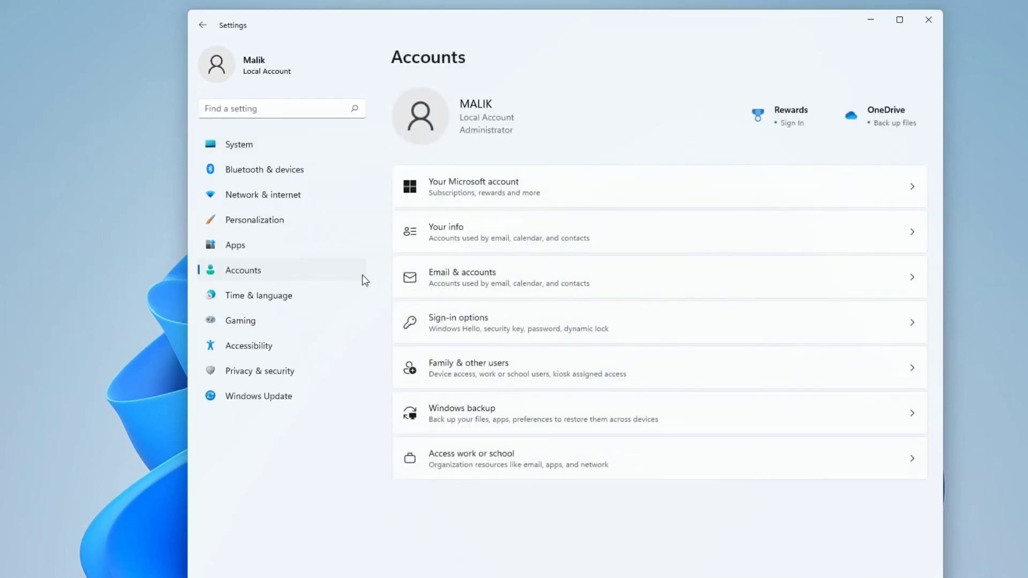
{"action": "left_click", "coordinate": [690, 244]}
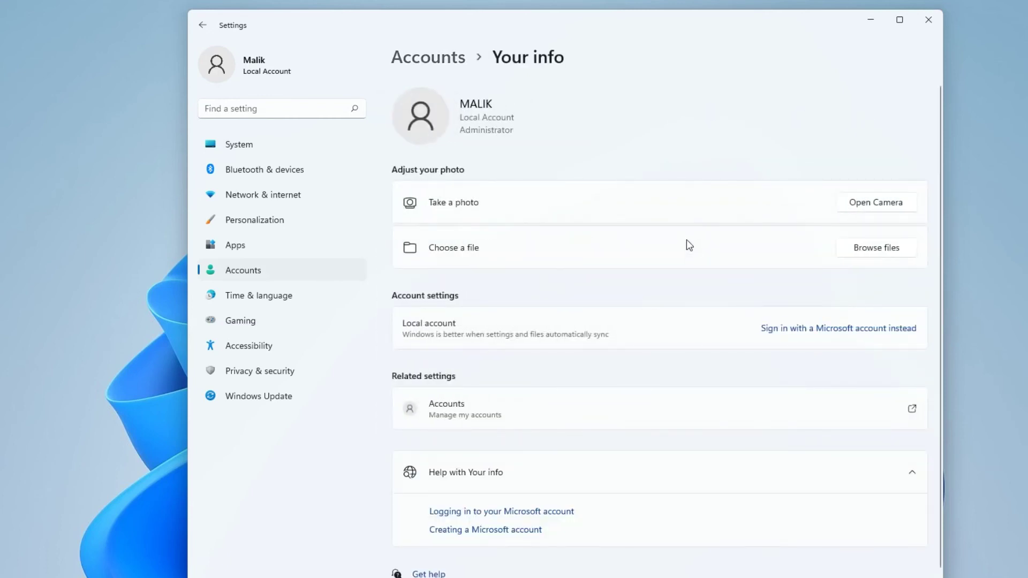
{"action": "left_click", "coordinate": [823, 334]}
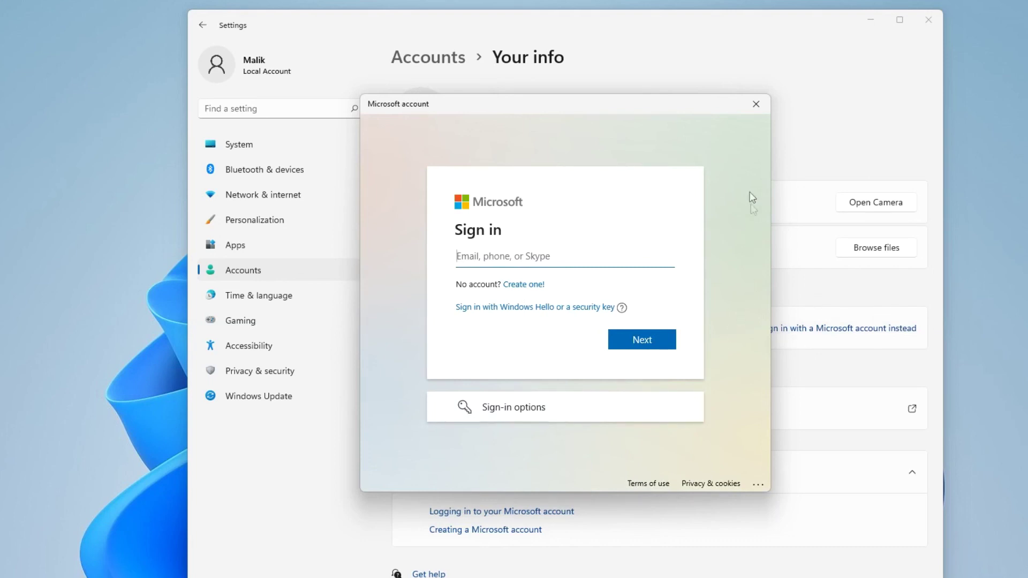
{"action": "left_click", "coordinate": [752, 109]}
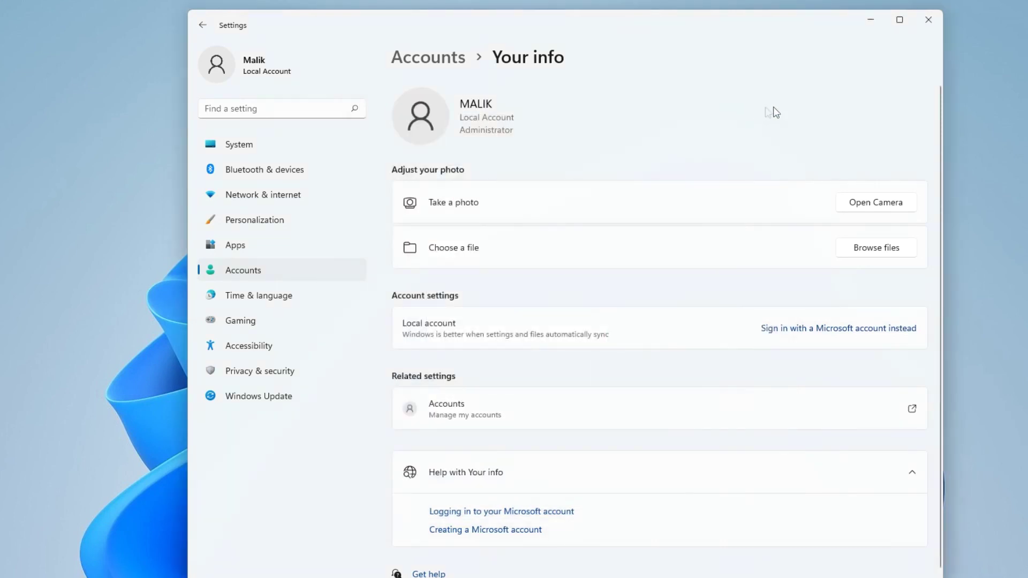
- Close the Settings window, leaving the empty desktop
{"action": "left_click", "coordinate": [928, 20]}
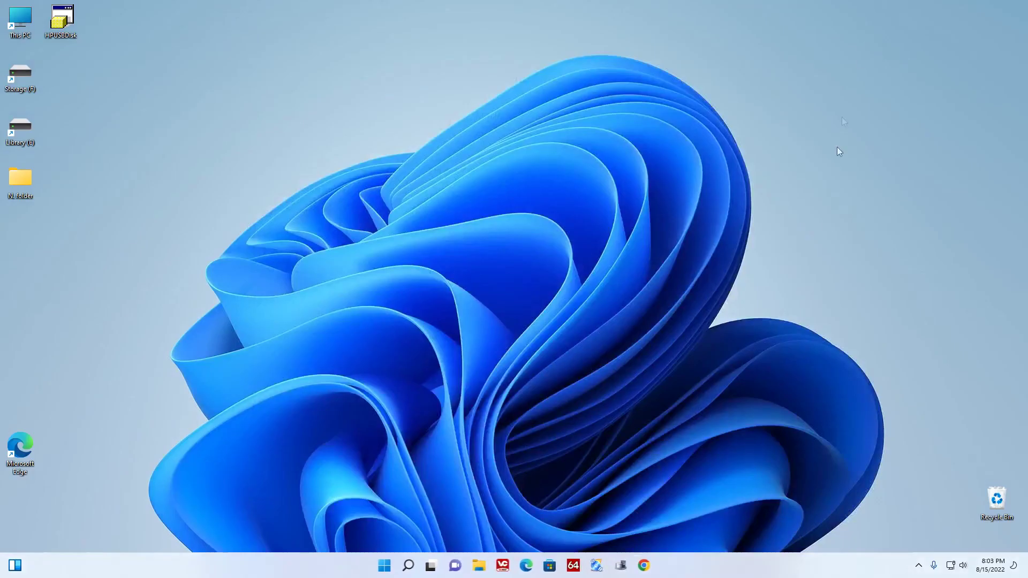